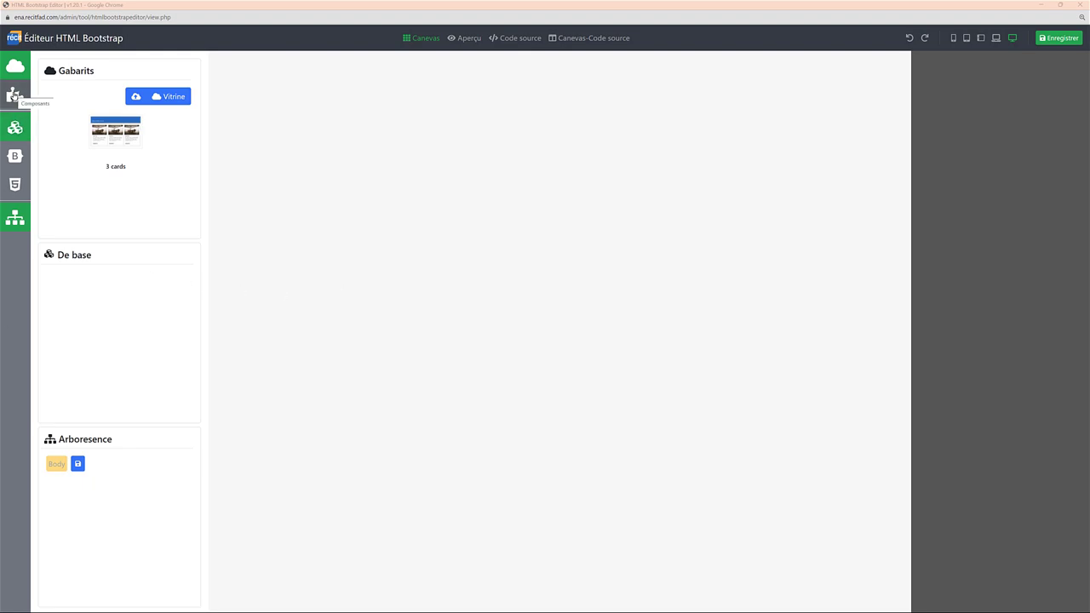
- Import the Pills - Horizontal template from the template showcase and add it to the page
click(171, 97)
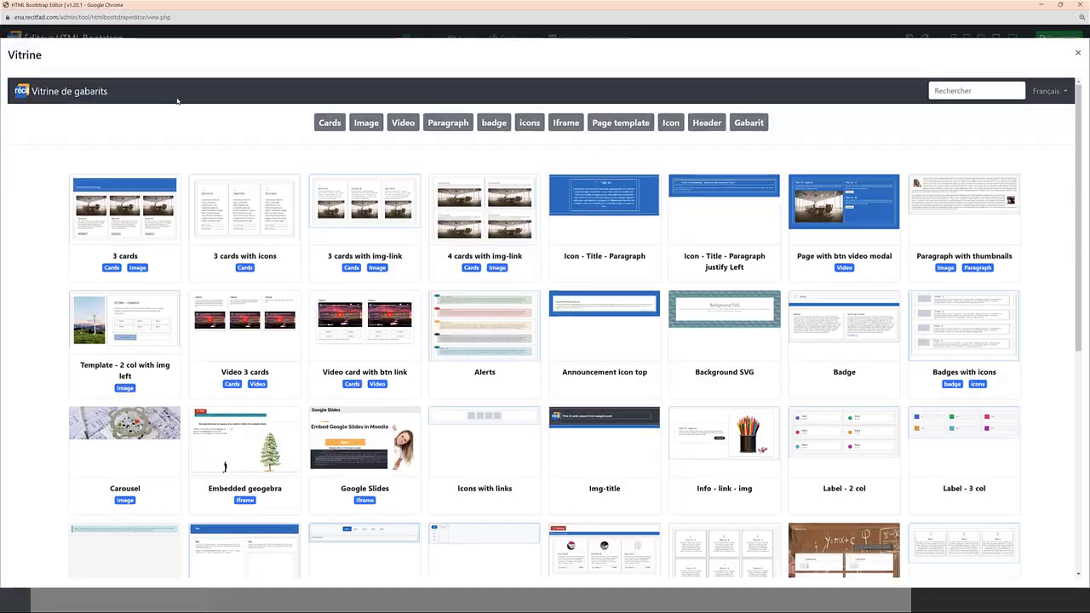
scroll(724, 358, down, 3)
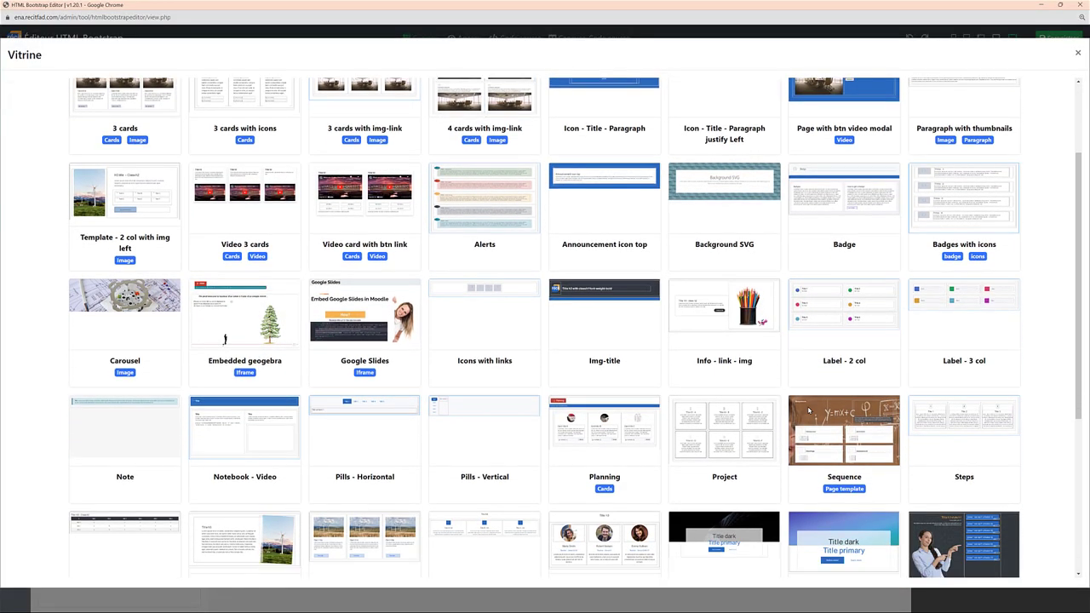
scroll(809, 412, down, 2)
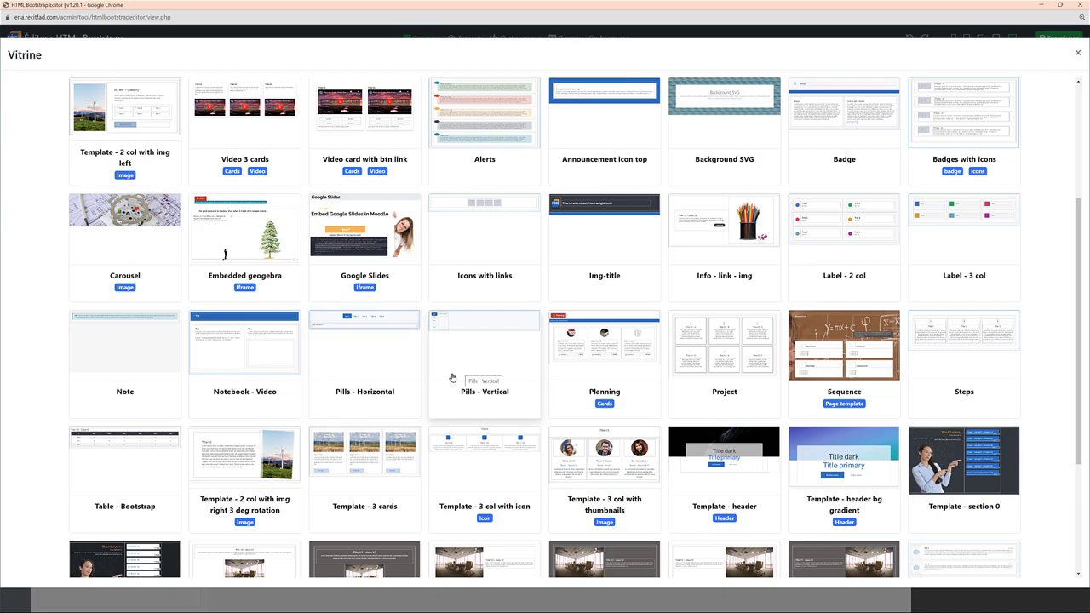
click(348, 362)
click(447, 190)
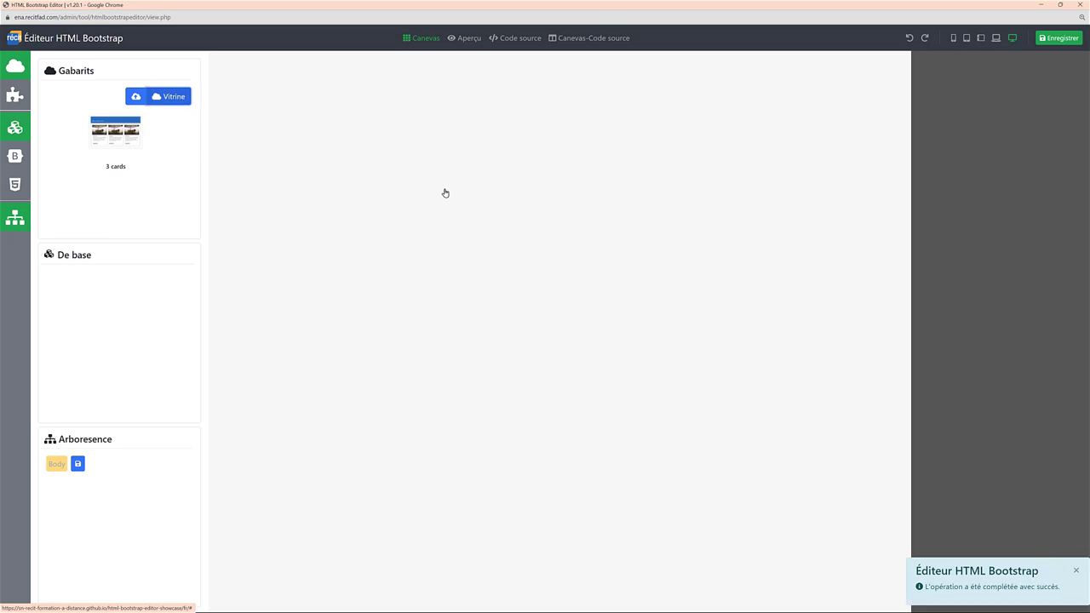
click(130, 186)
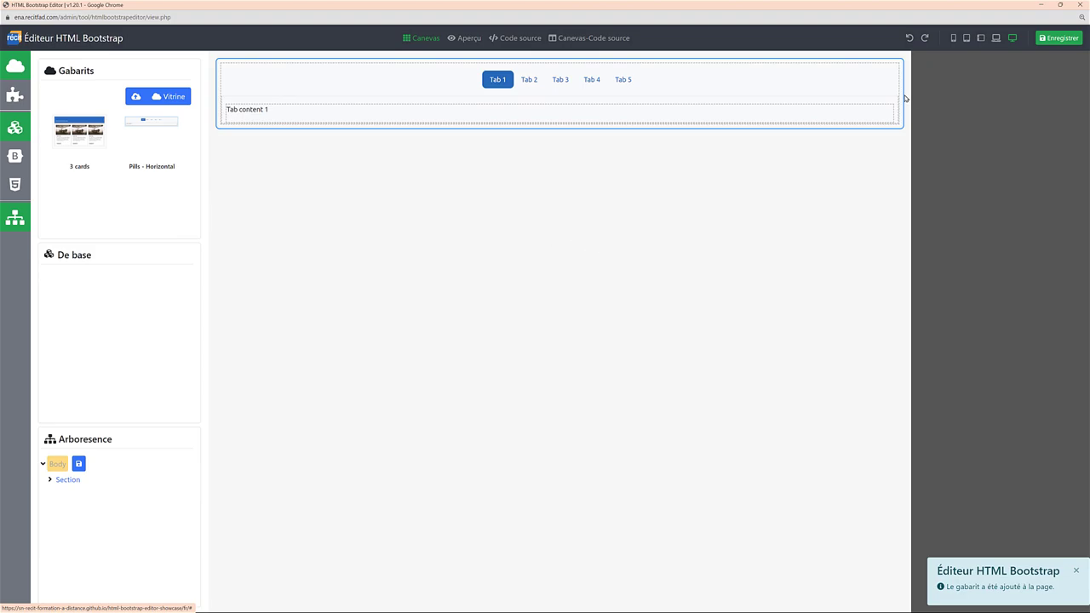
- Save the editor content back to the Activity 3 page, then save the page settings and display the page
click(1057, 39)
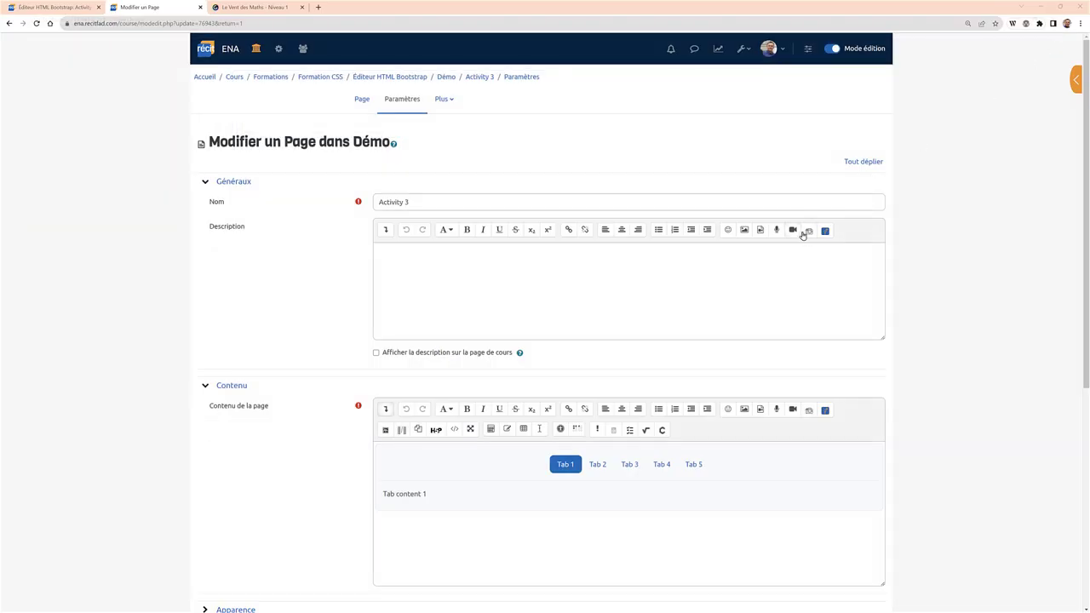
scroll(796, 236, down, 3)
scroll(397, 371, down, 3)
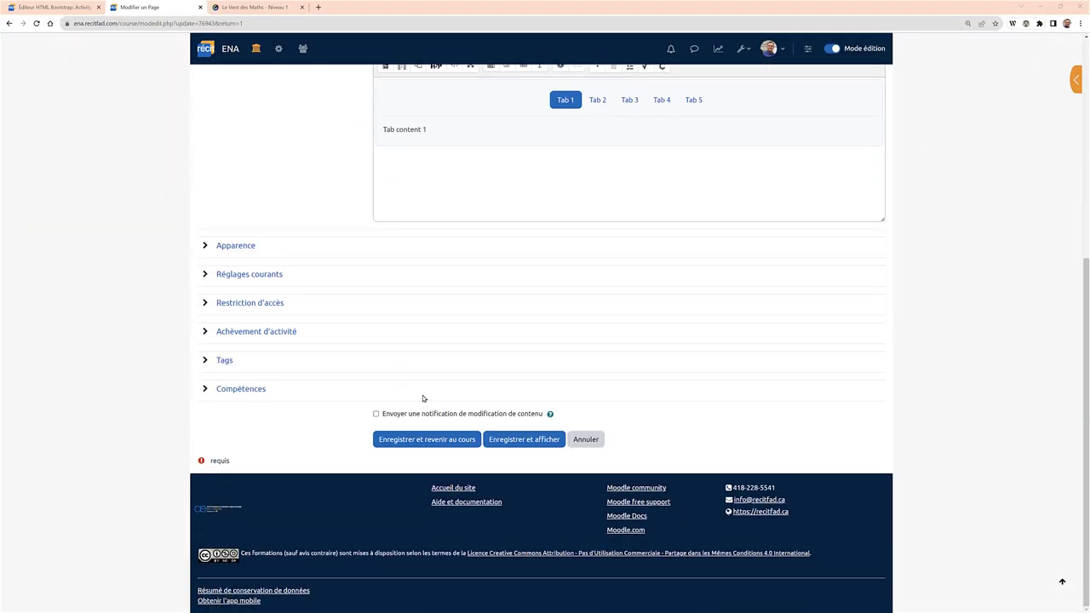
click(502, 442)
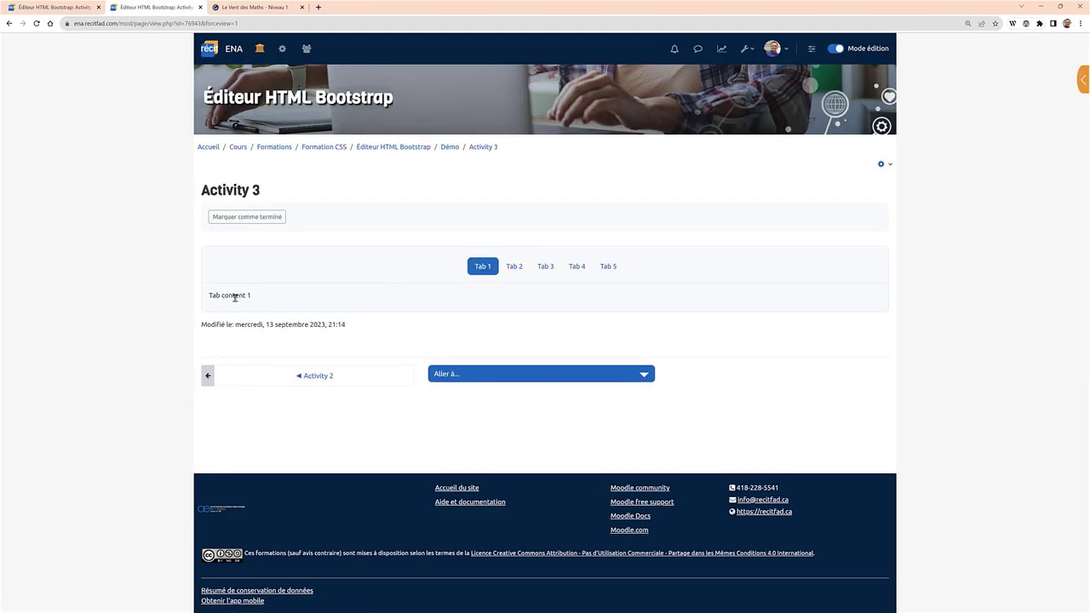
- Check the published tab set by viewing the contents of Tab 2 through Tab 5 in turn
click(514, 268)
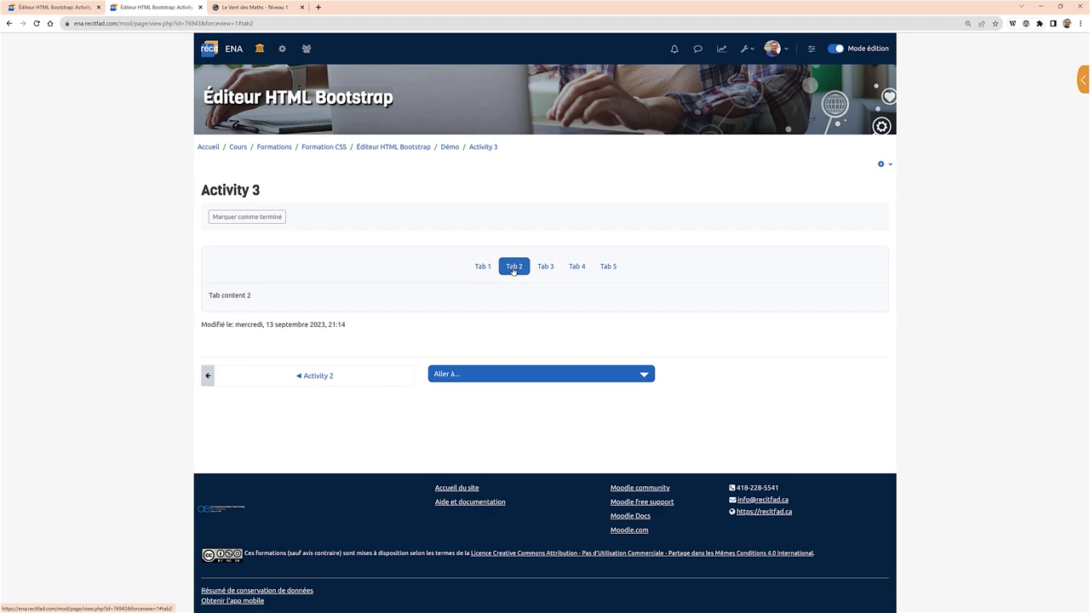
click(545, 271)
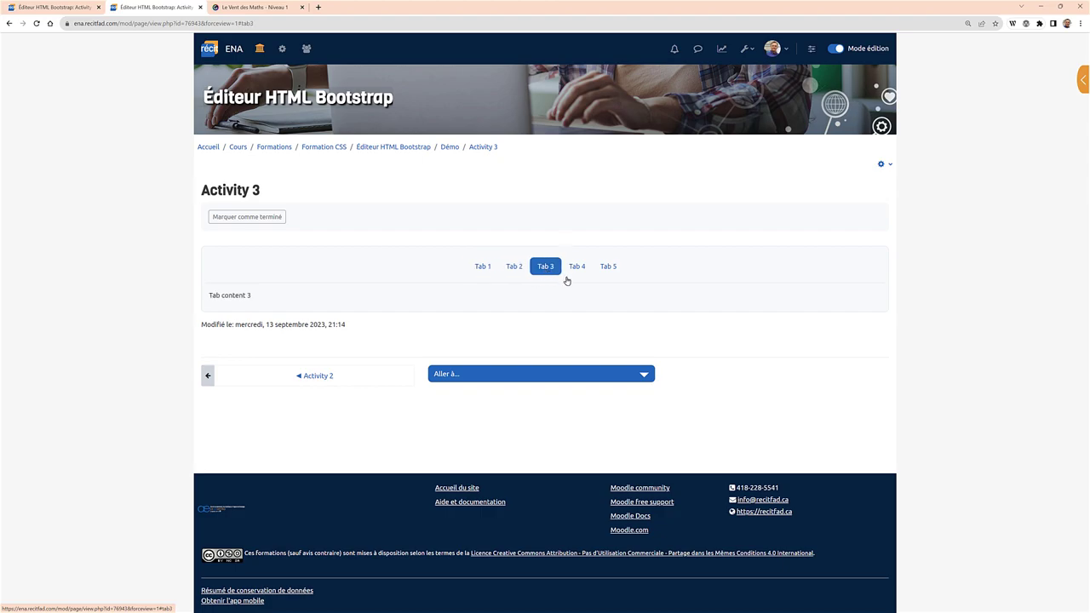
click(577, 268)
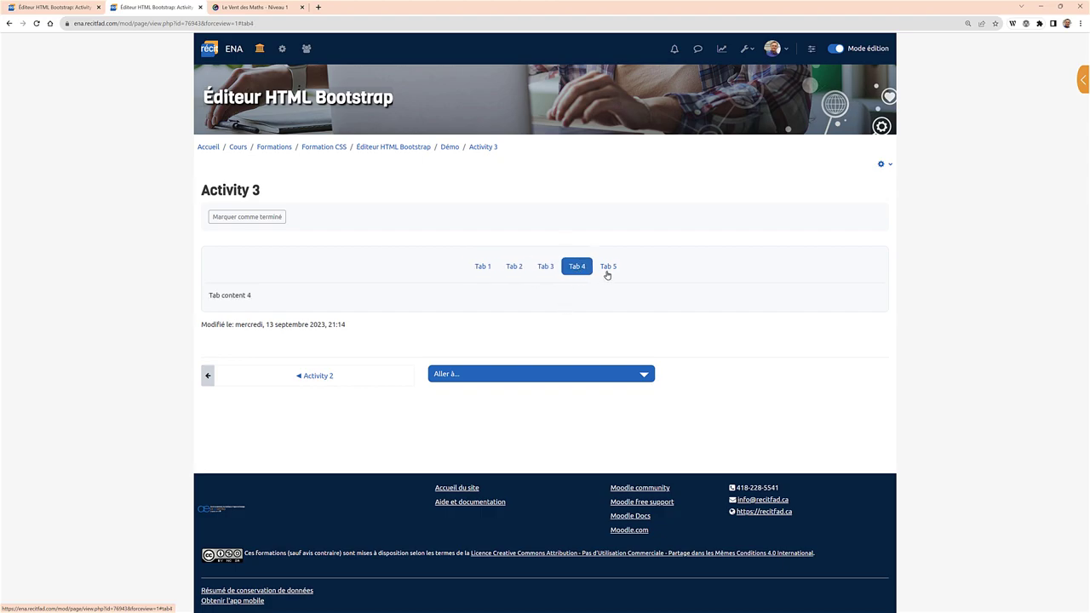
click(609, 271)
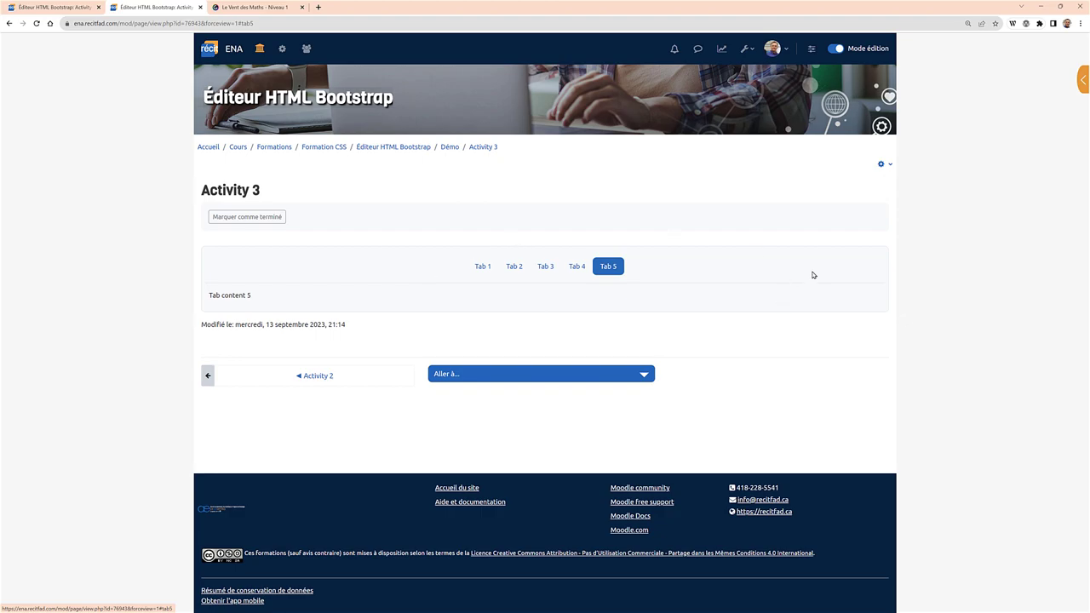
- Open the Activity 3 page settings and load the page content into the HTML Bootstrap editor
click(810, 55)
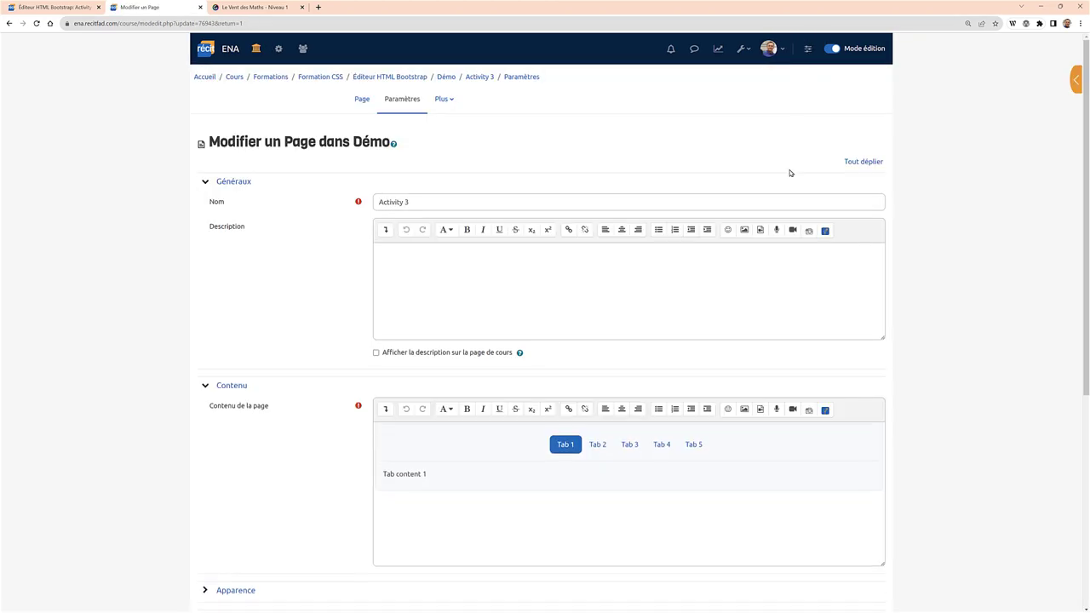
click(384, 412)
click(384, 431)
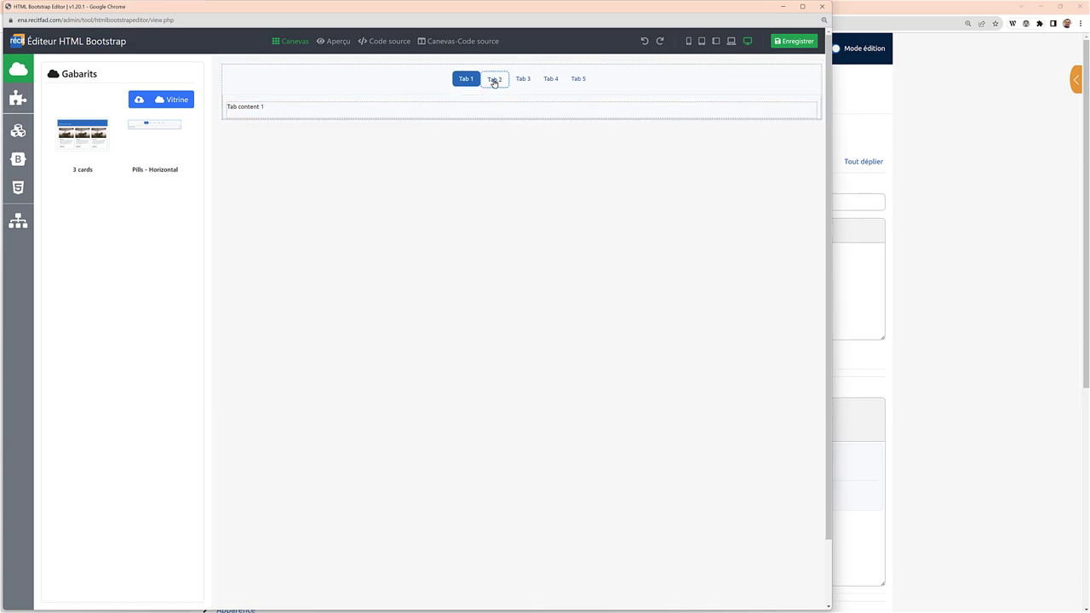
- Select the Tab 2 link and show the page's structure tree, hiding the templates and basic properties
click(492, 80)
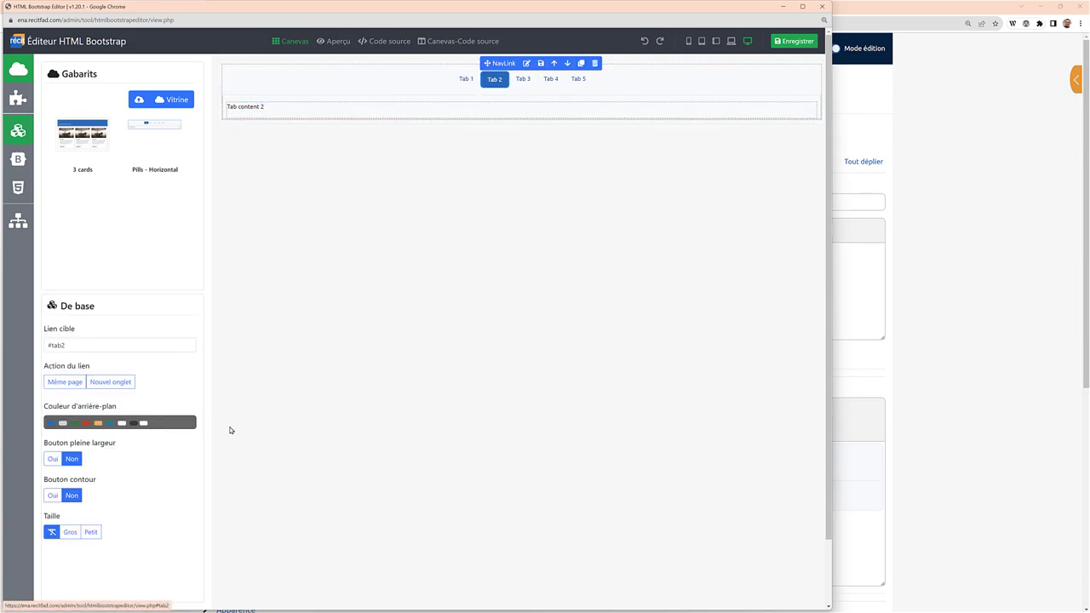
click(18, 221)
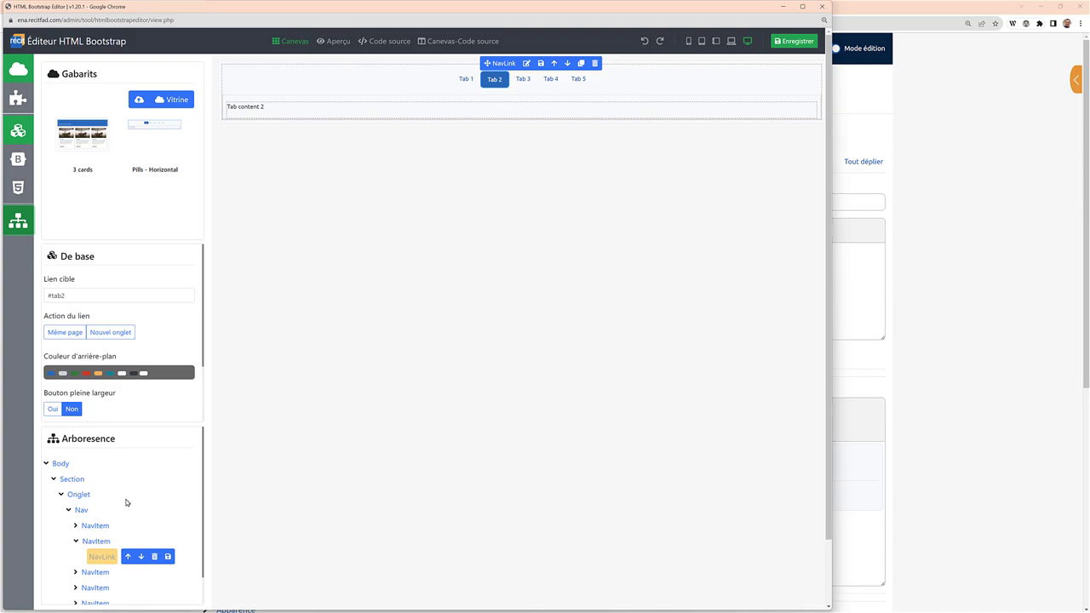
click(25, 79)
click(25, 79)
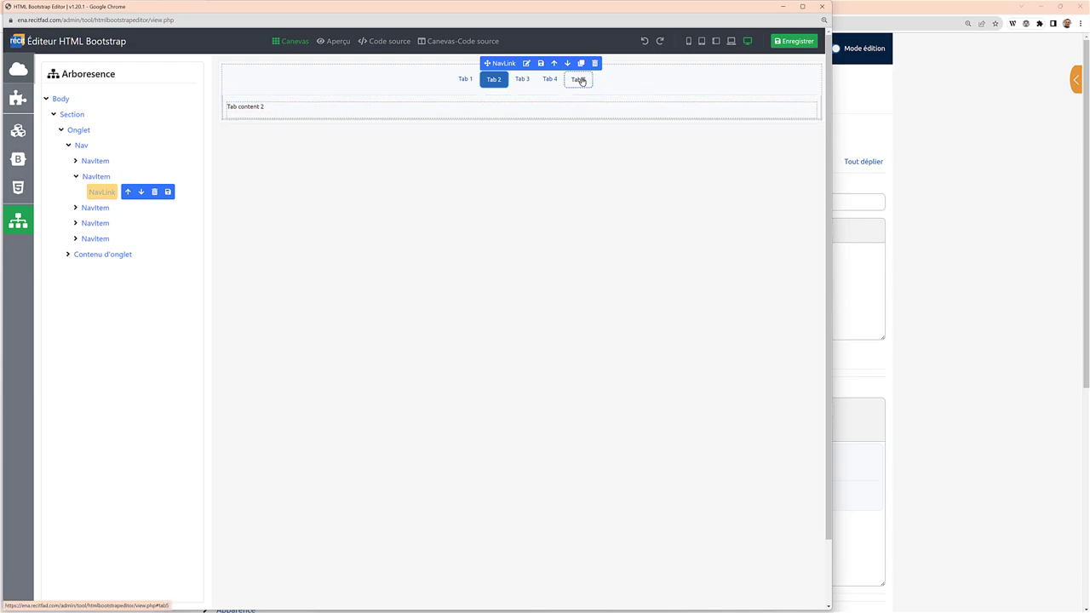
- Select the Onglet component in the structure tree and examine its Nav and Contenu d'onglet branches
click(77, 131)
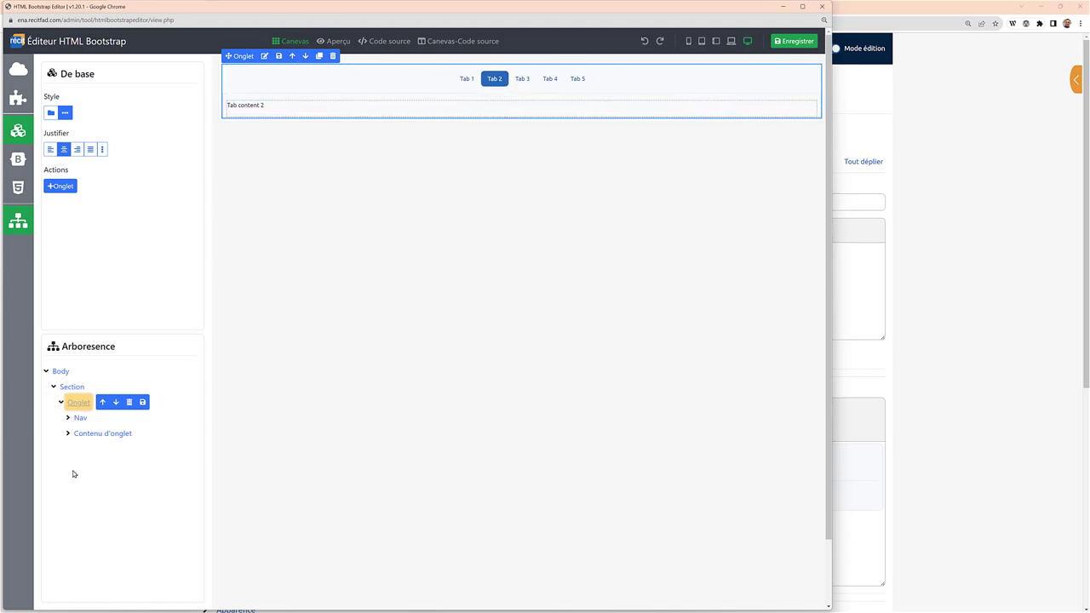
click(69, 419)
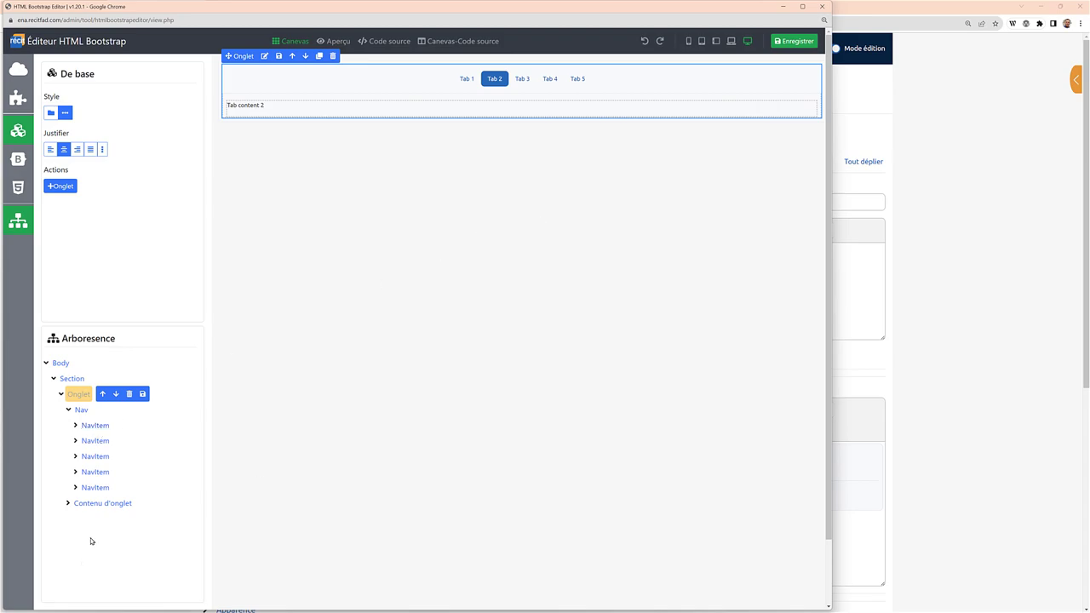
scroll(411, 350, down, 1)
scroll(372, 175, up, 1)
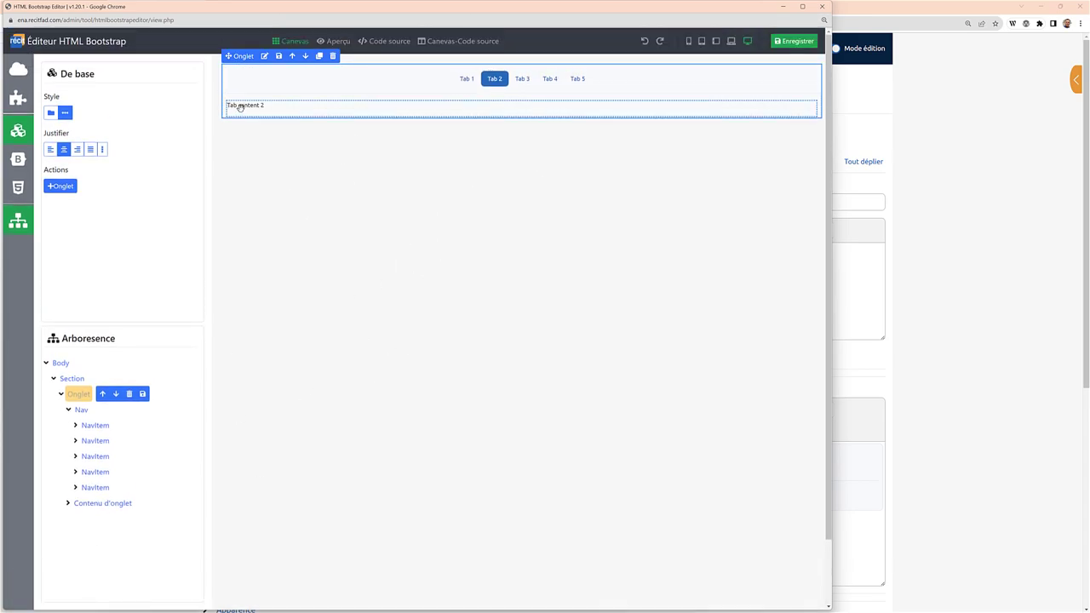
click(69, 504)
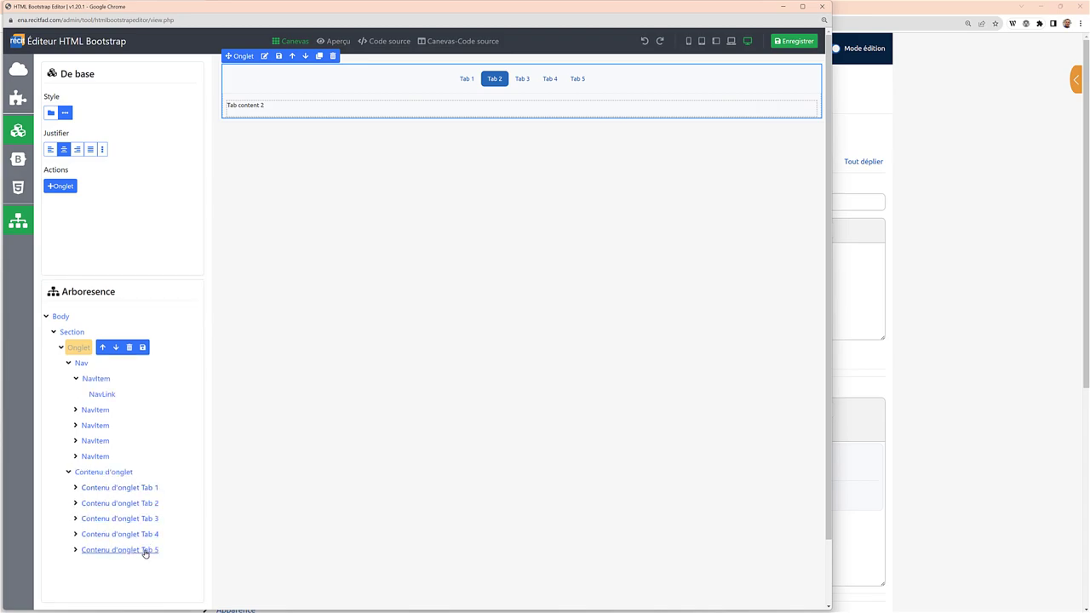
- Add a sixth tab to the Onglet component and review the resulting structure tree
click(61, 186)
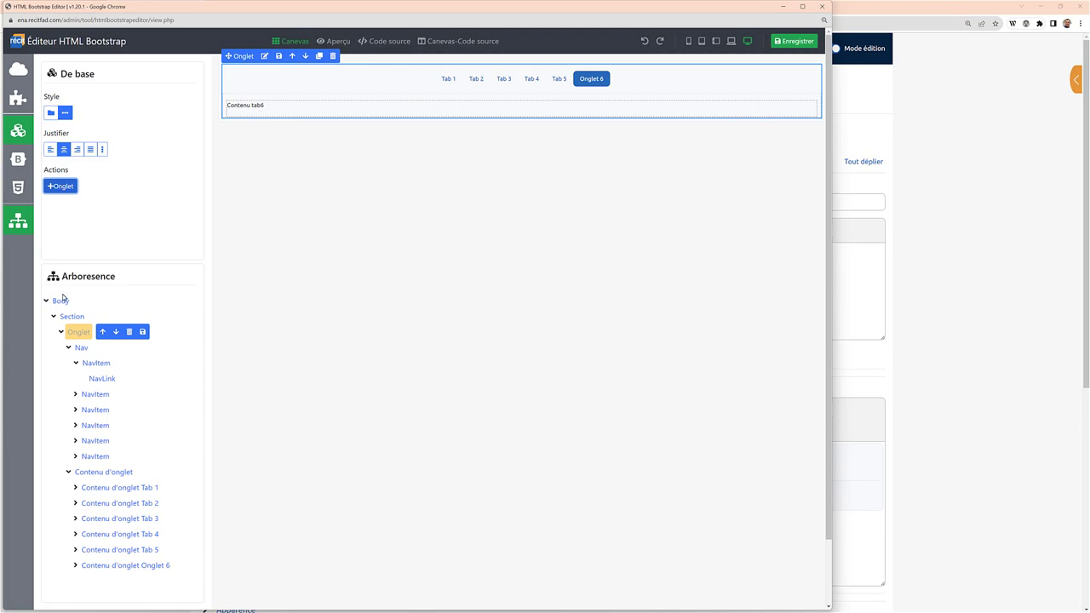
scroll(78, 367, down, 1)
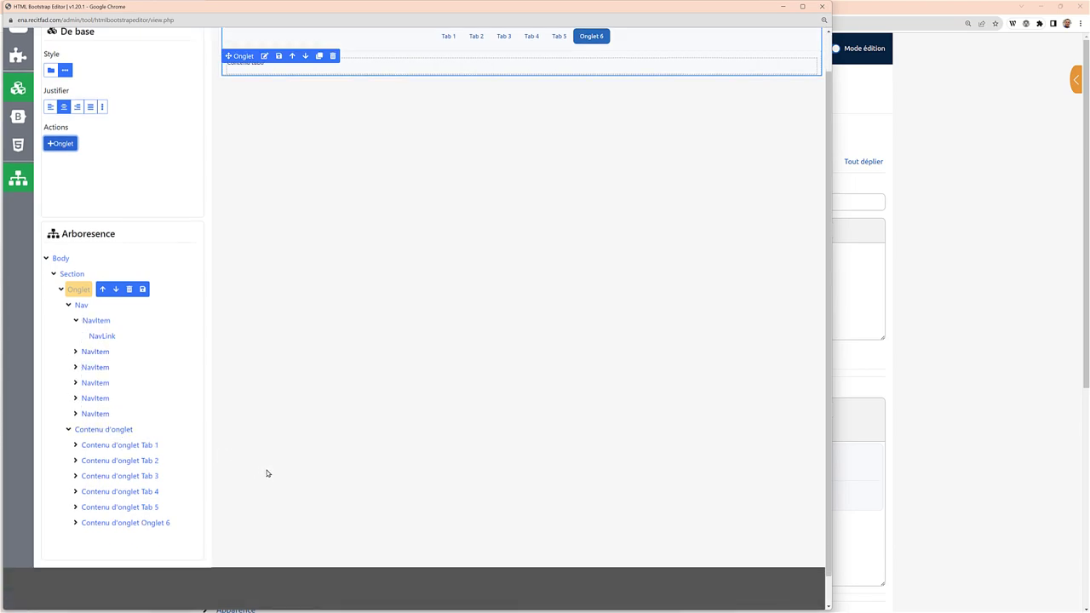
scroll(128, 537, up, 1)
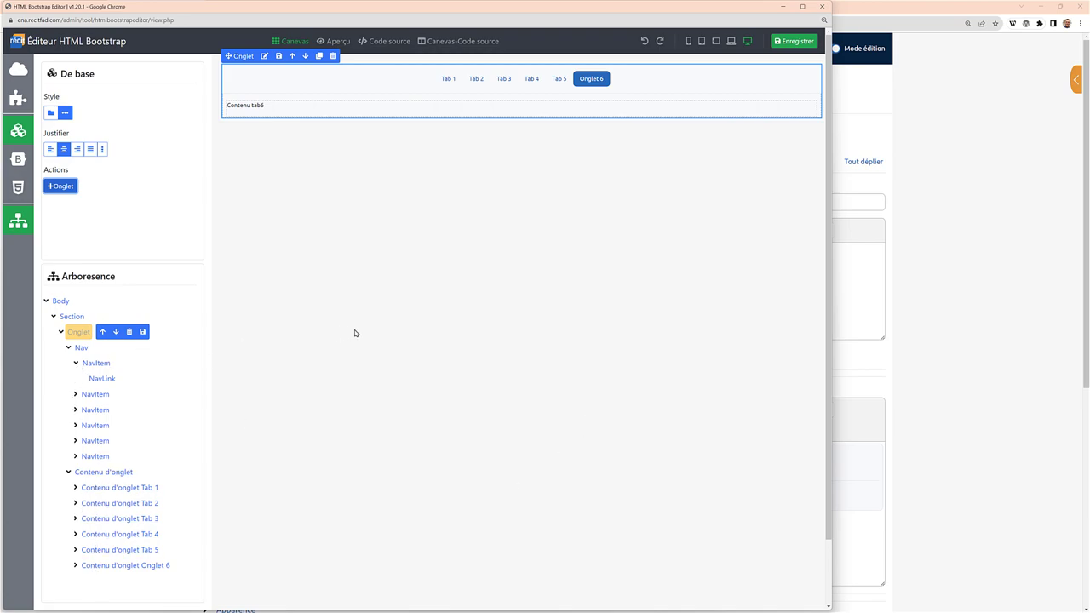
- Insert an Image component above the paragraph in the sixth tab's content and select it to locate it in the structure tree
click(22, 100)
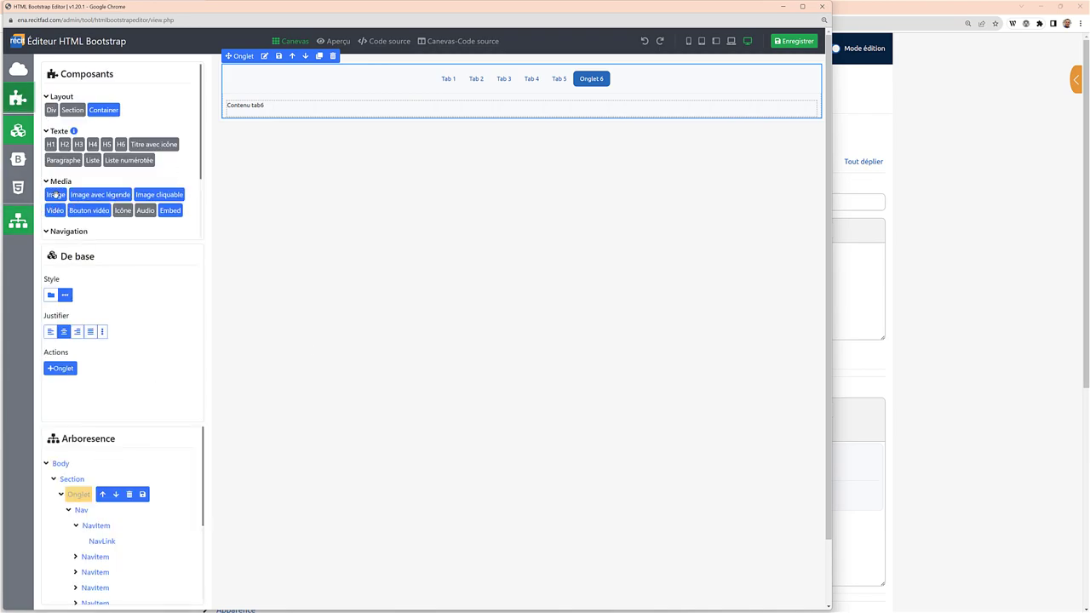
drag(55, 196, 263, 106)
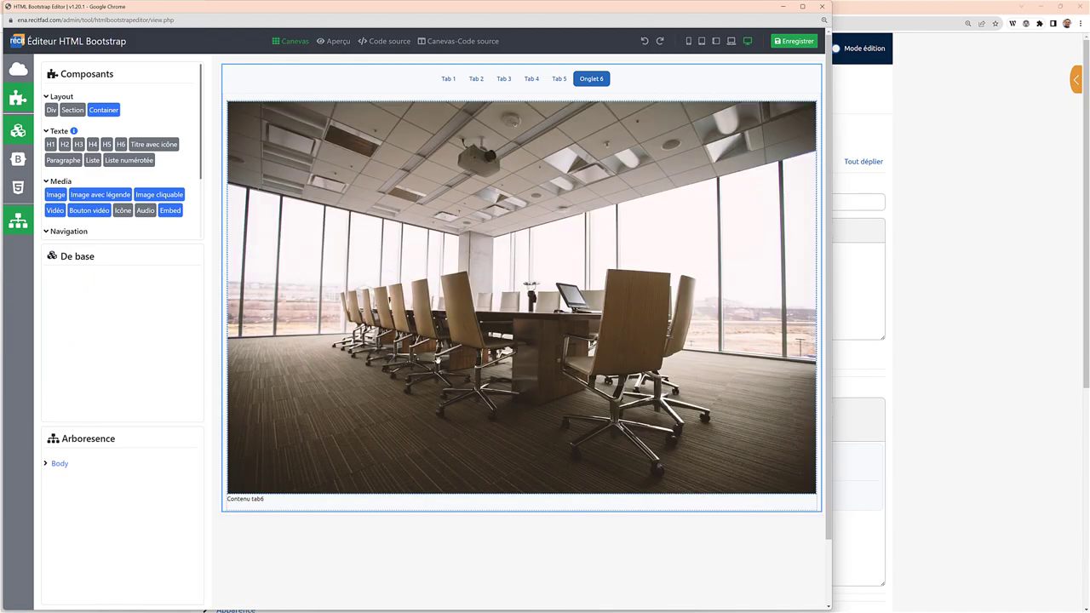
click(435, 393)
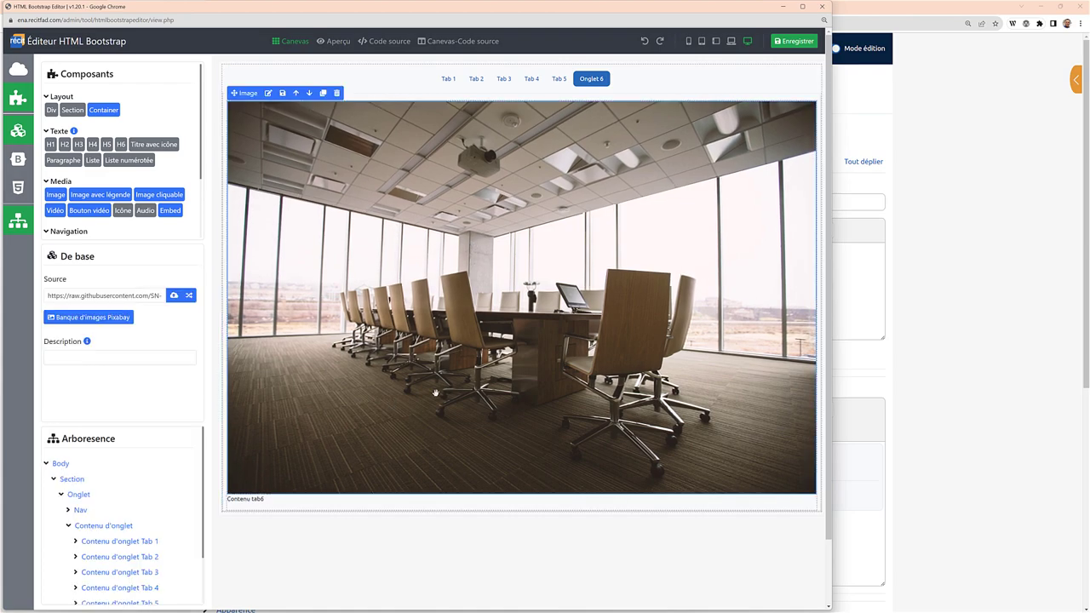
scroll(109, 487, down, 3)
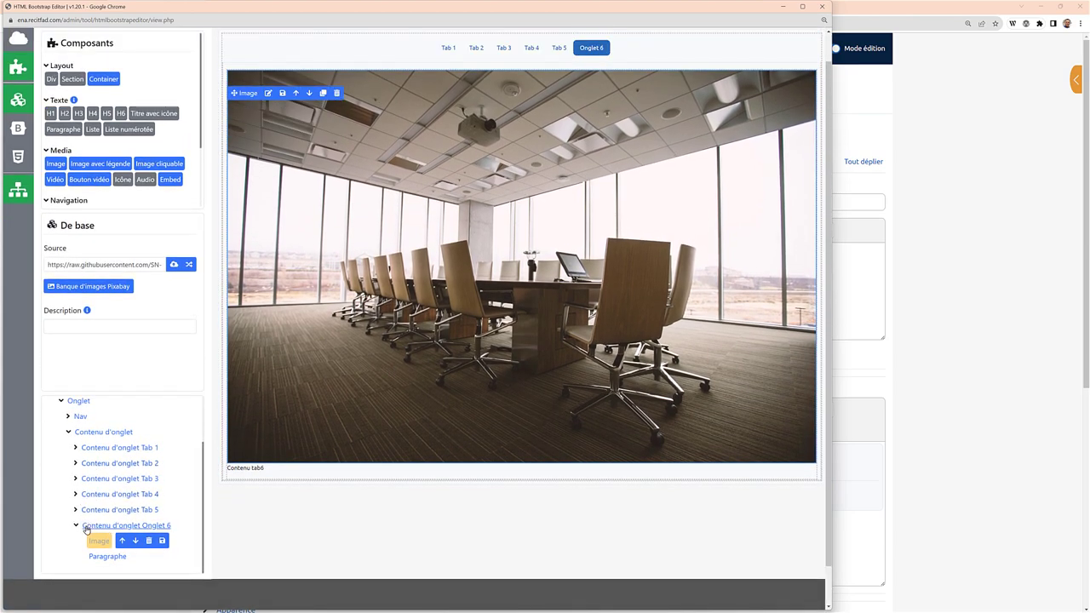
scroll(344, 499, up, 1)
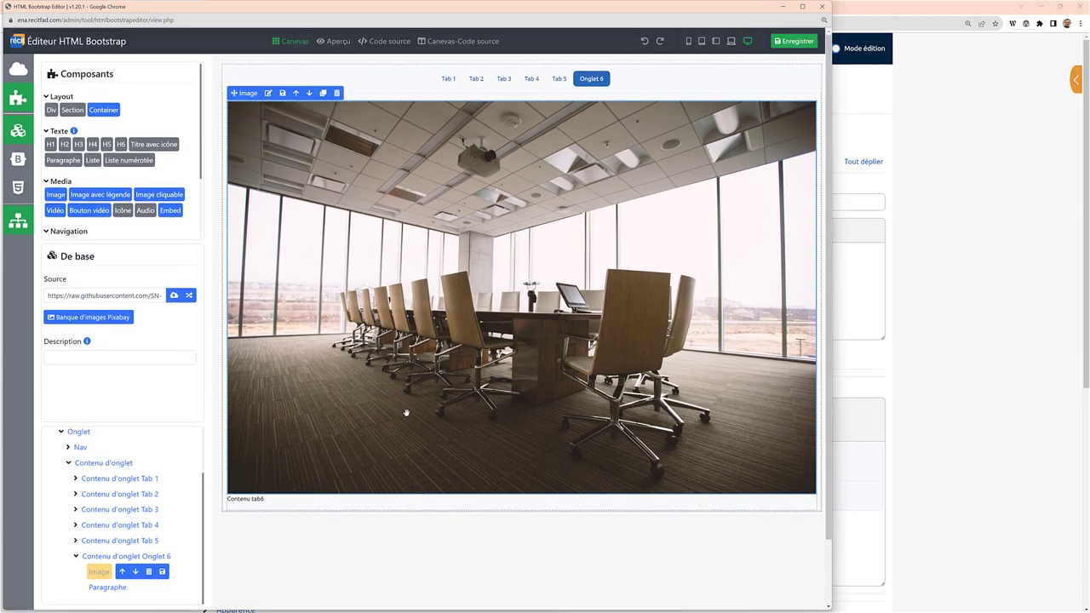
- Rename the sixth tab's label to "Titre"
click(592, 79)
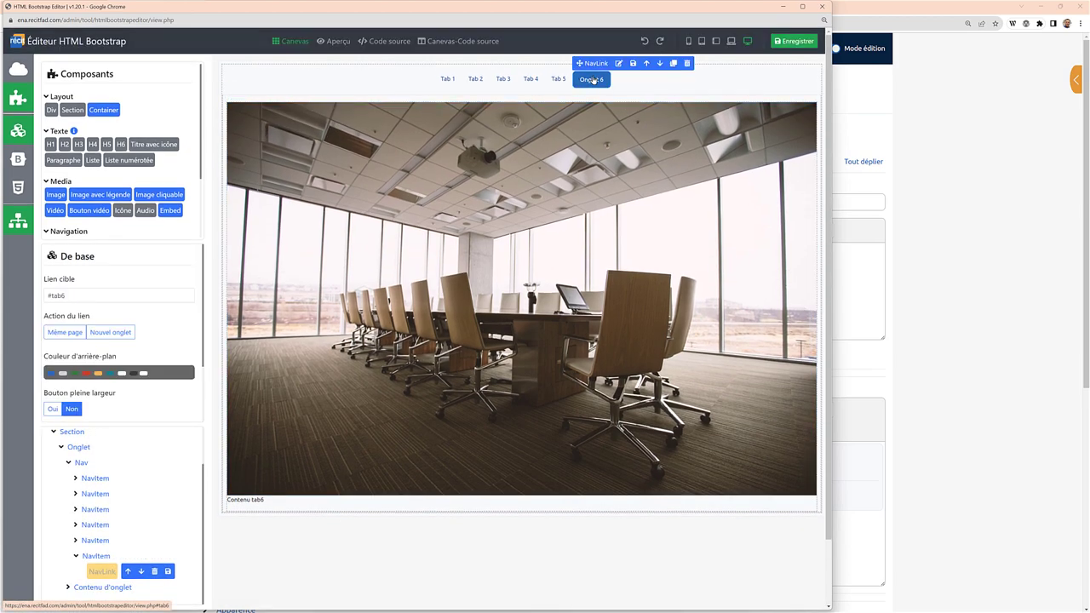
click(619, 64)
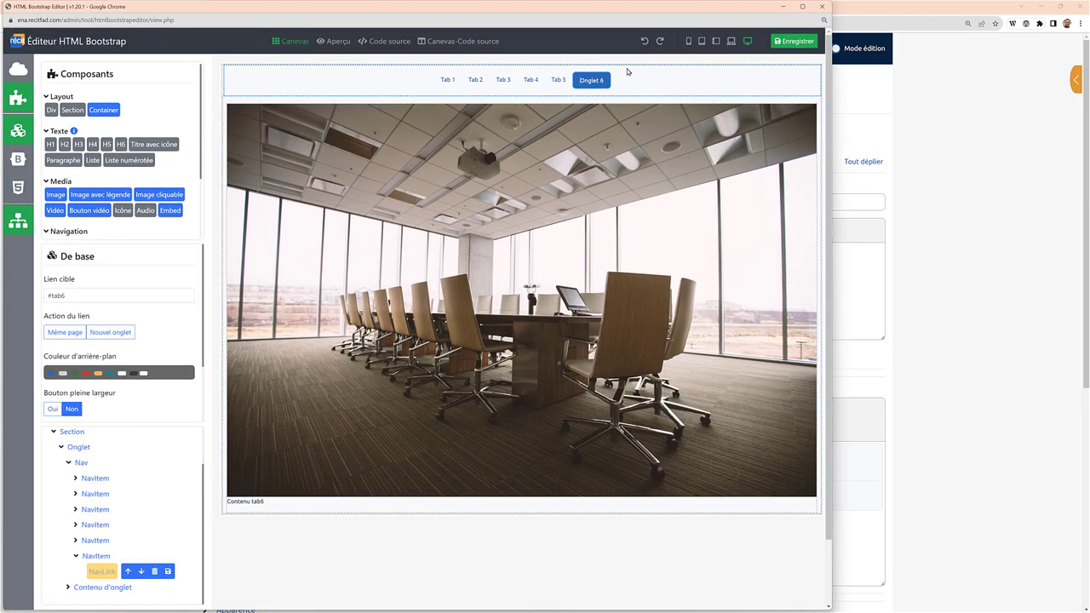
text(Titre)
key(Delete)
key(Delete)
key(Delete)
key(Delete)
key(Delete)
key(Delete)
key(Delete)
key(Delete)
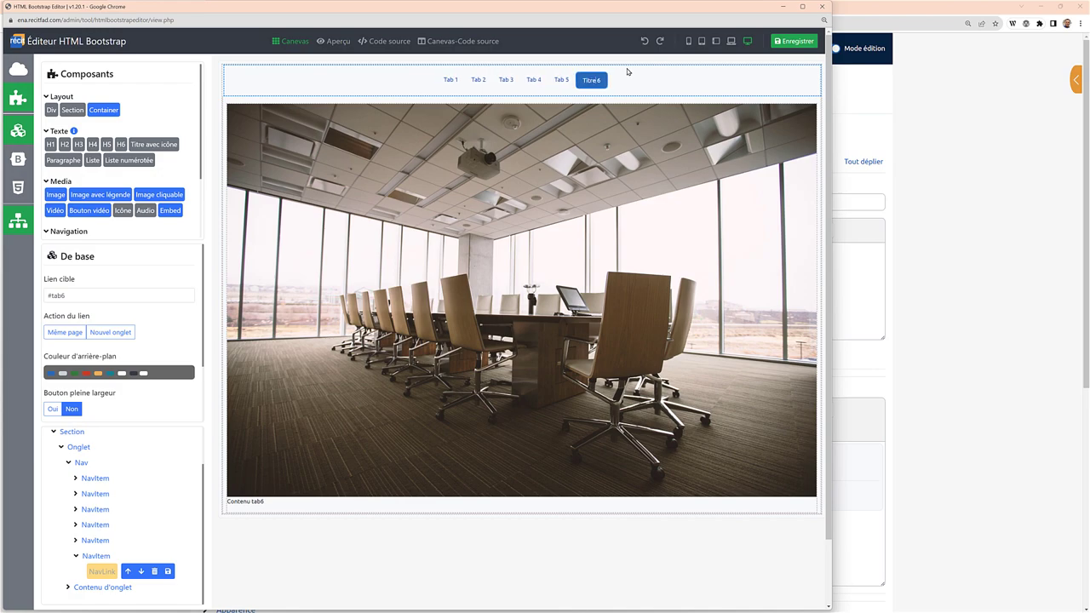
- Switch to Tab 1, then delete the whole Section containing the tab set from the canvas
click(453, 80)
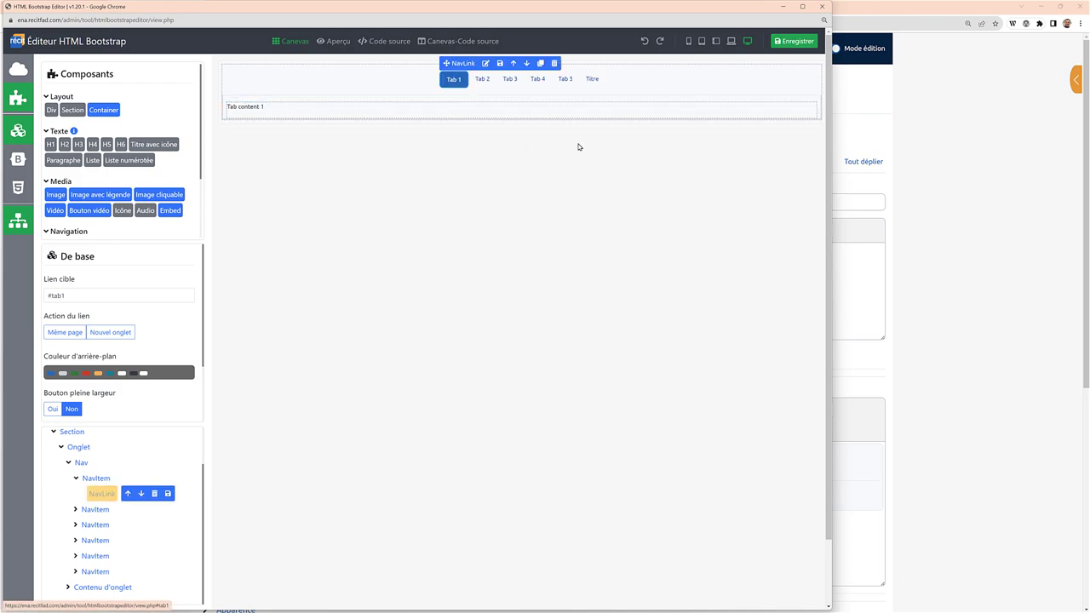
click(229, 127)
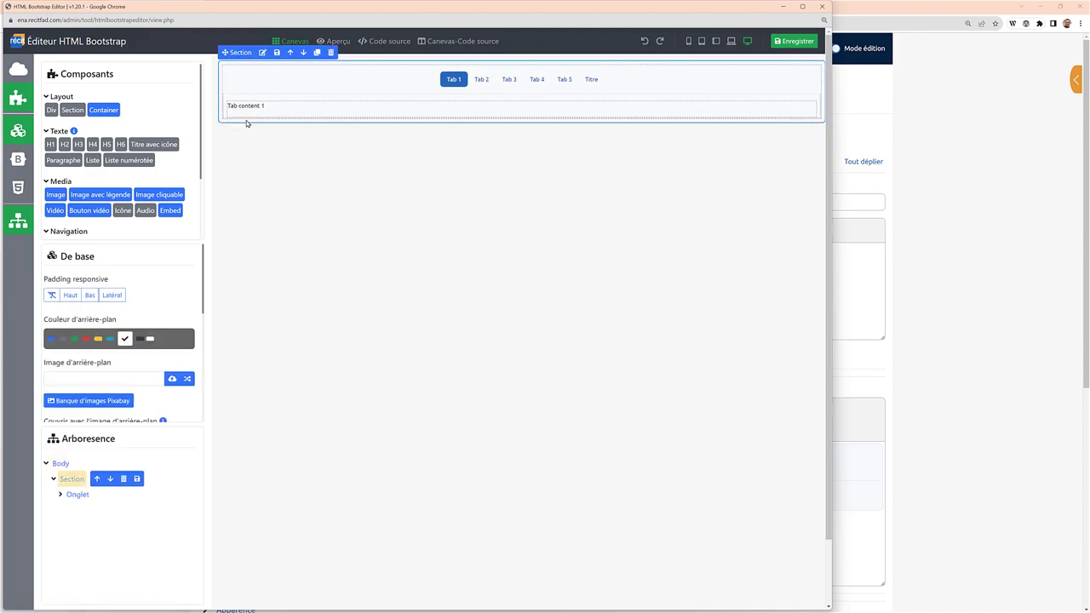
click(330, 52)
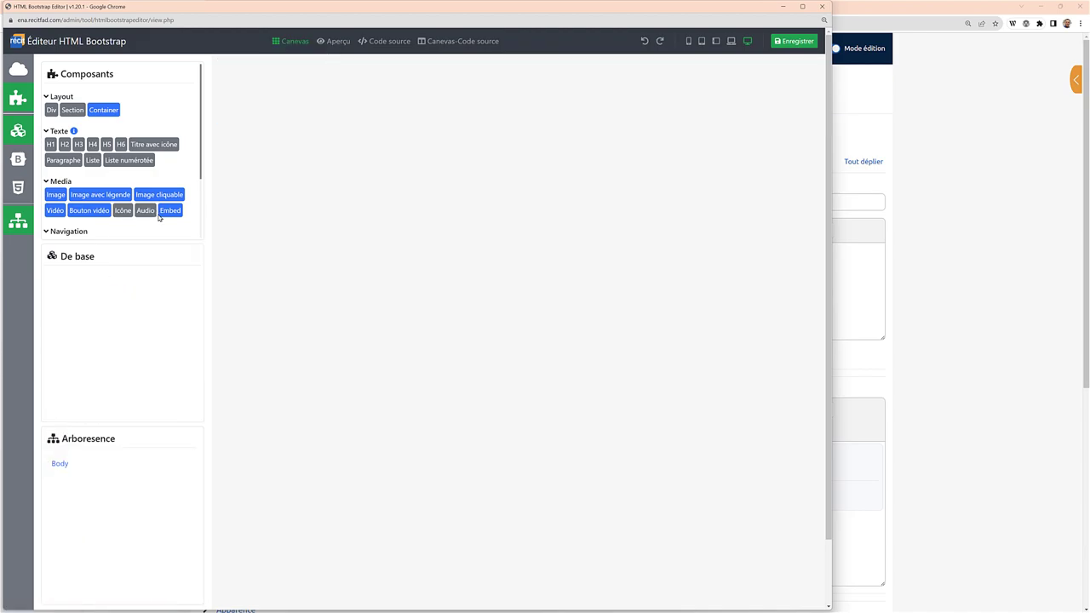
- Hide the structure tree, then insert an Onglet component on the empty canvas and select the whole component
click(19, 221)
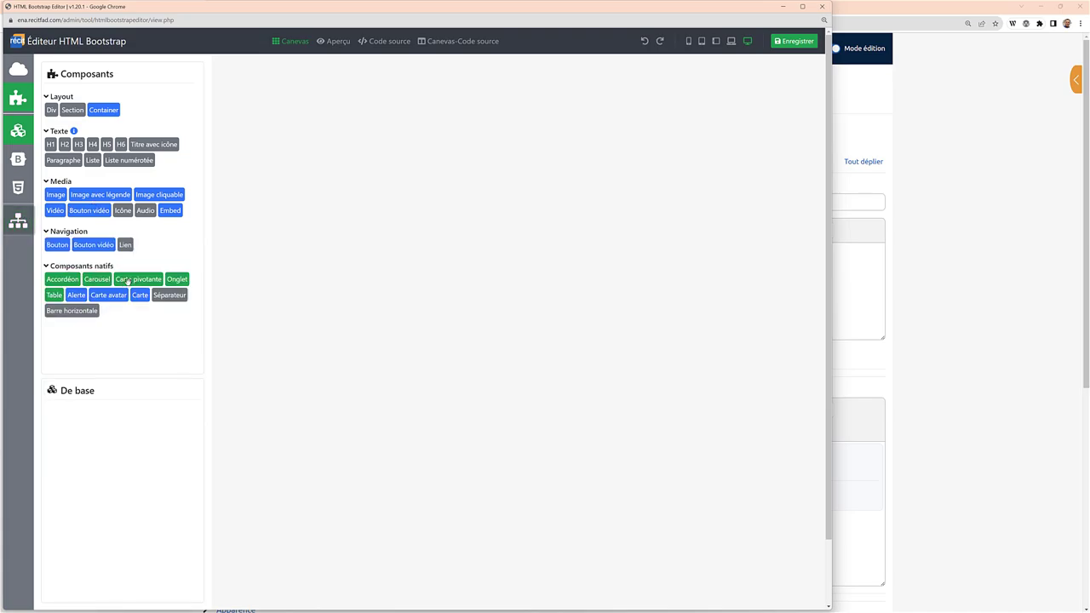
drag(173, 279, 265, 74)
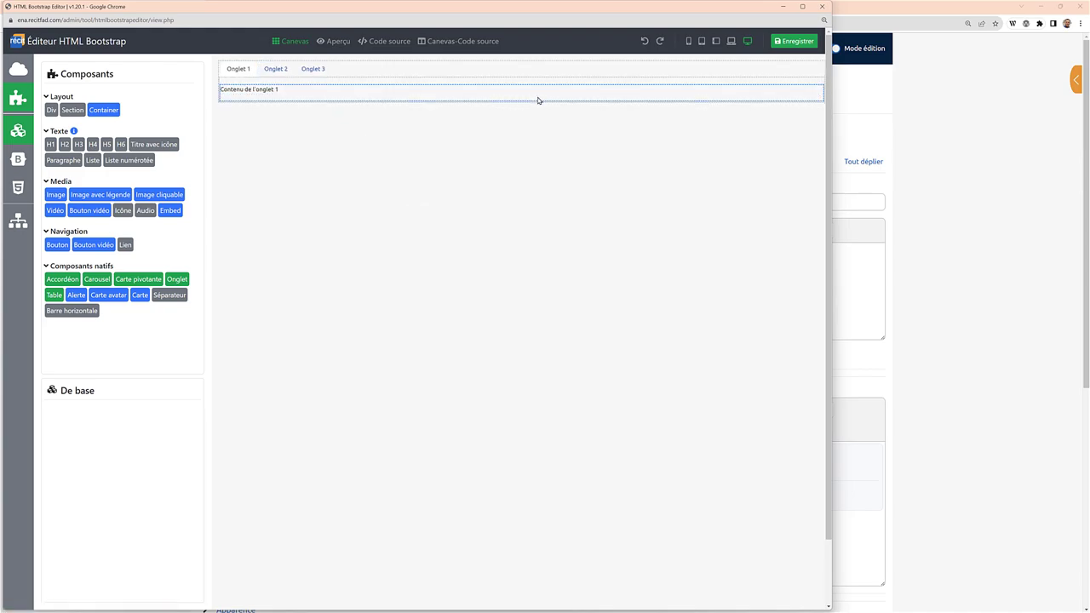
click(377, 74)
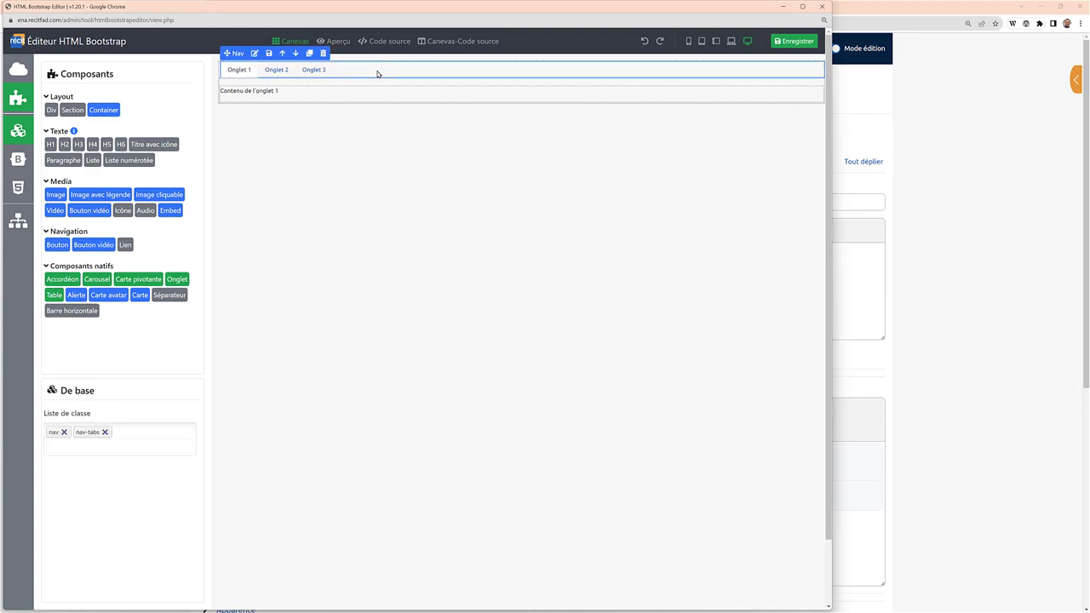
click(219, 71)
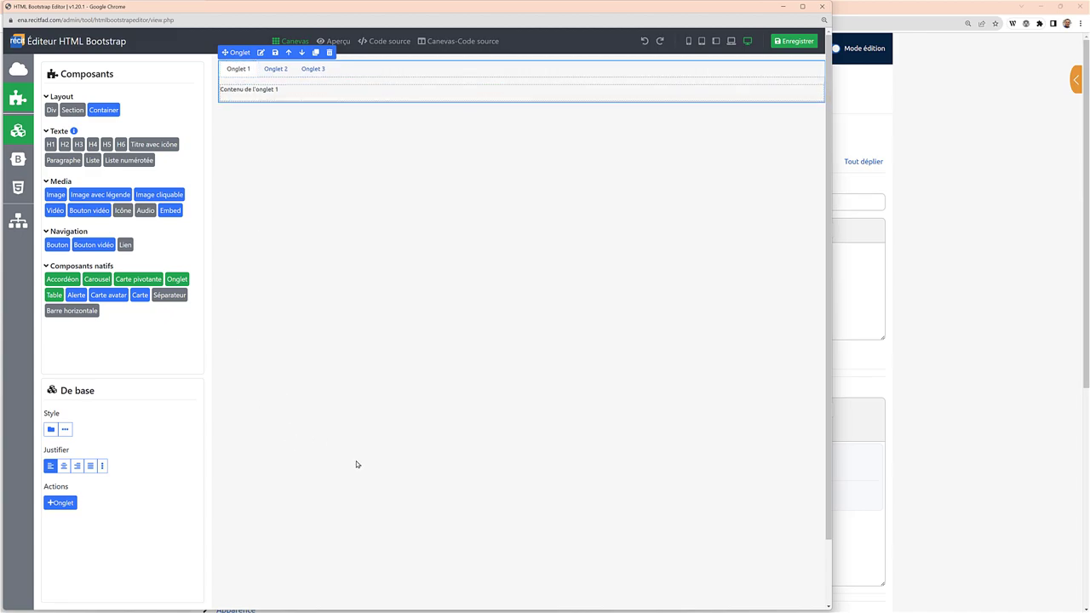
- Try centred justification and compare the tab and pill styles on the Onglet component, then set it to pills with a vertical layout
click(63, 467)
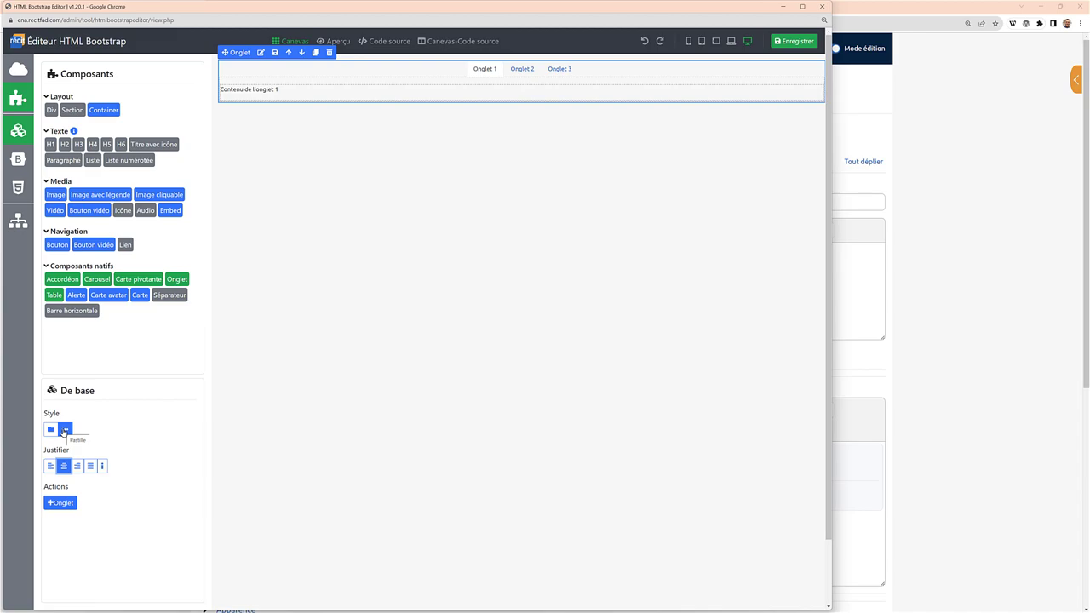
click(64, 432)
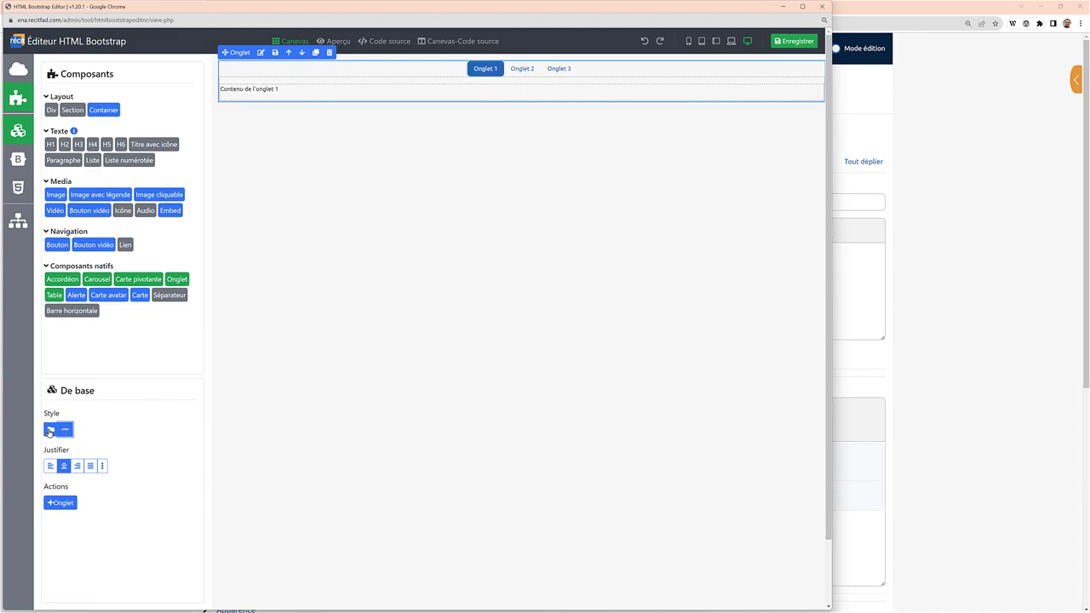
click(51, 431)
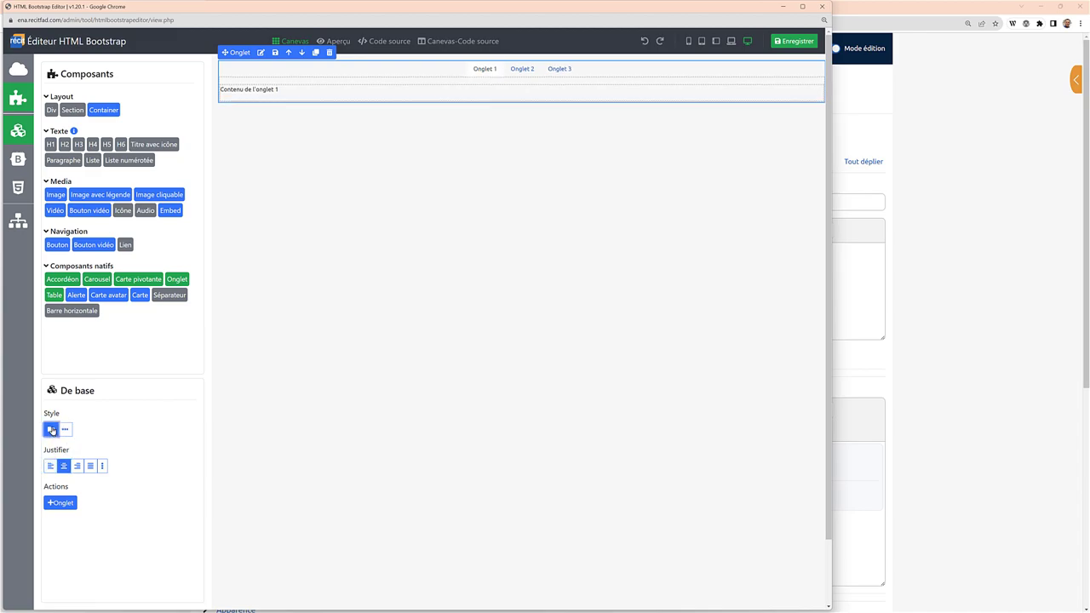
click(68, 431)
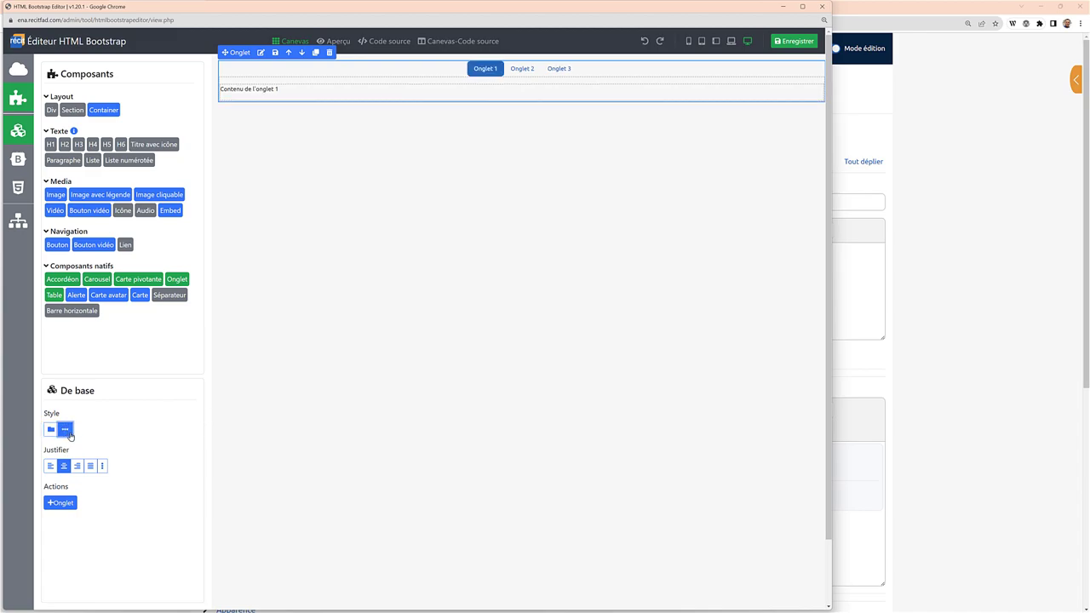
click(102, 466)
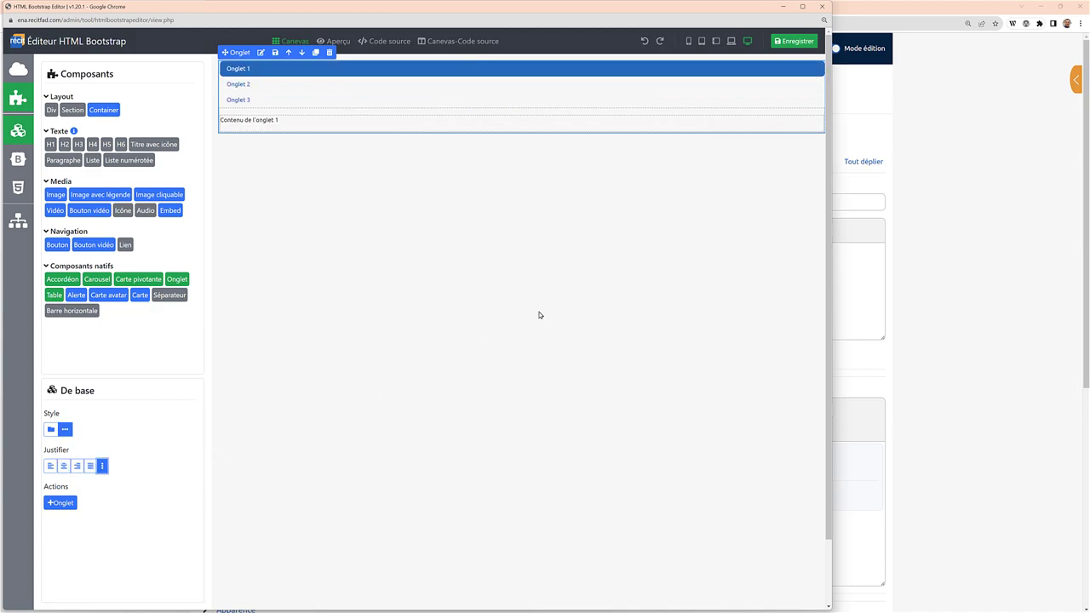